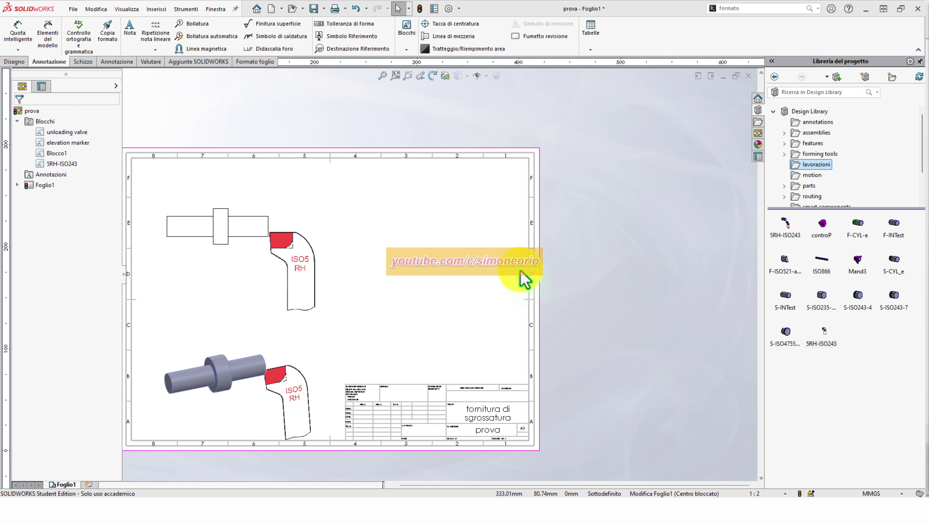
Step: Drag the 5RH-ISO243 block from the Design Library onto the drawing sheet at scale 0.5
drag(524, 276, 357, 302)
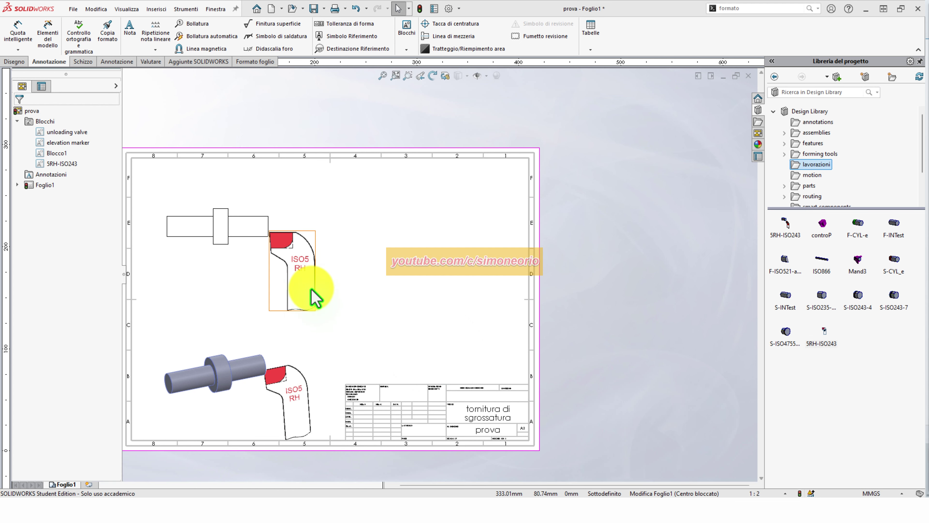
drag(356, 302, 302, 255)
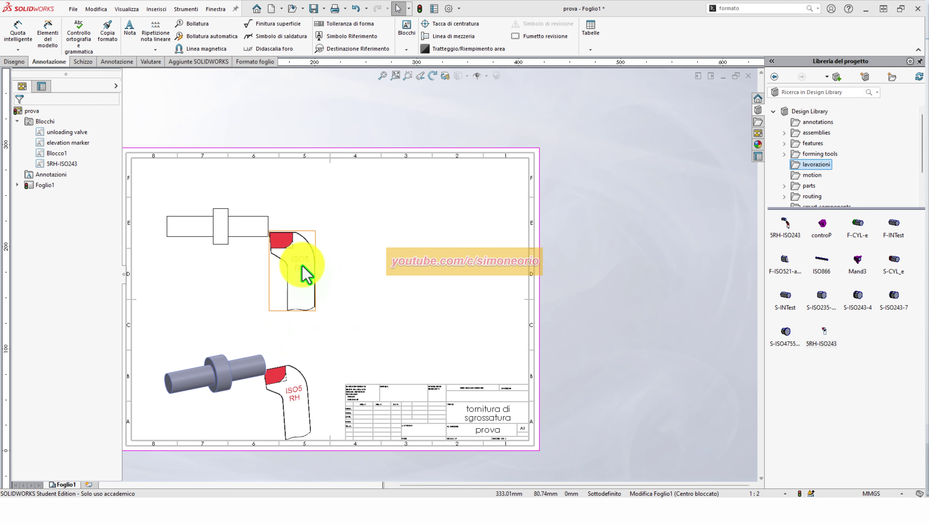
drag(305, 274, 271, 218)
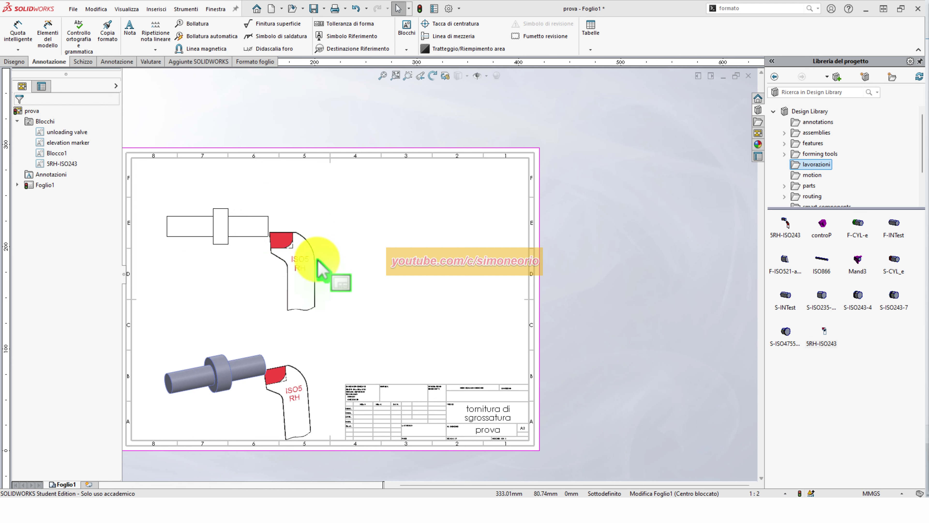
drag(270, 218, 309, 246)
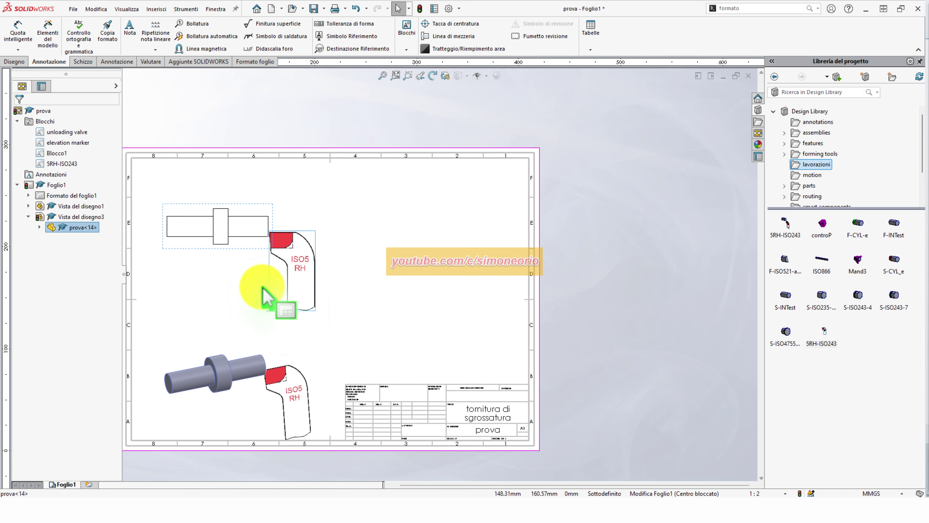
drag(263, 288, 371, 245)
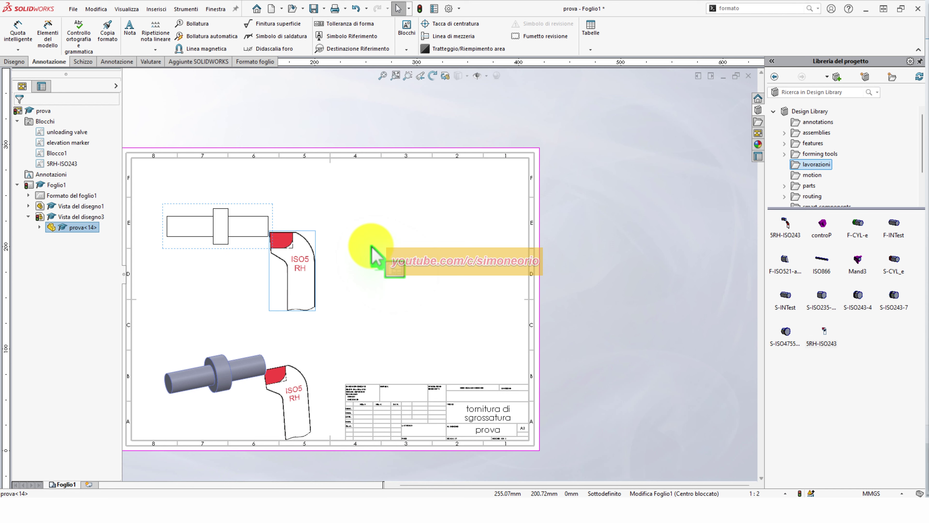
mouse_move(371, 246)
mouse_down()
mouse_move(825, 333)
mouse_move(475, 339)
mouse_up()
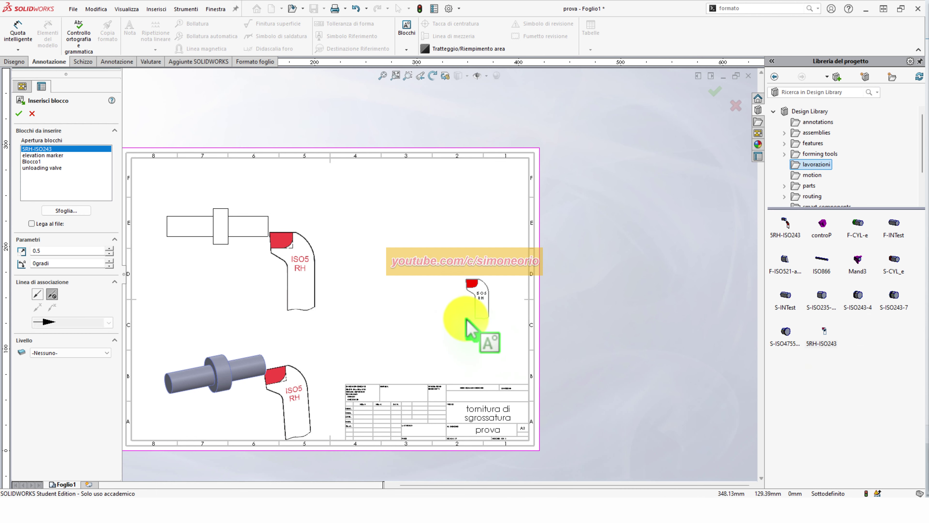
Step: Place a single 5RH-ISO243 block on the right side of the sheet and select it
click(467, 321)
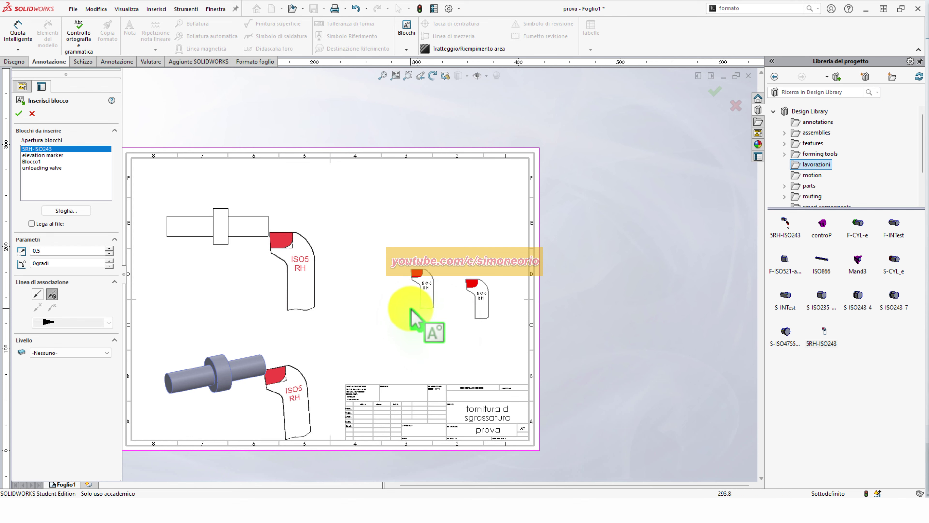
key(Escape)
scroll(478, 289, up, 2)
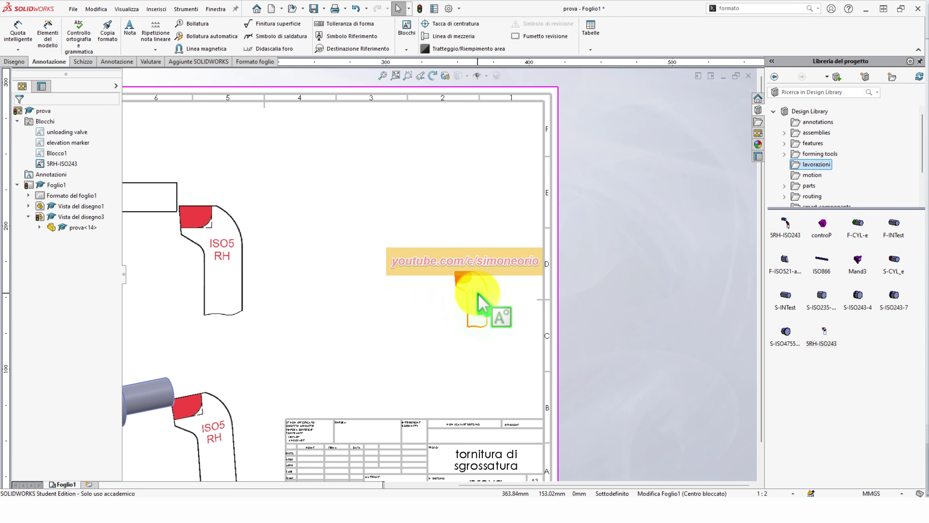
scroll(478, 291, up, 1)
click(478, 297)
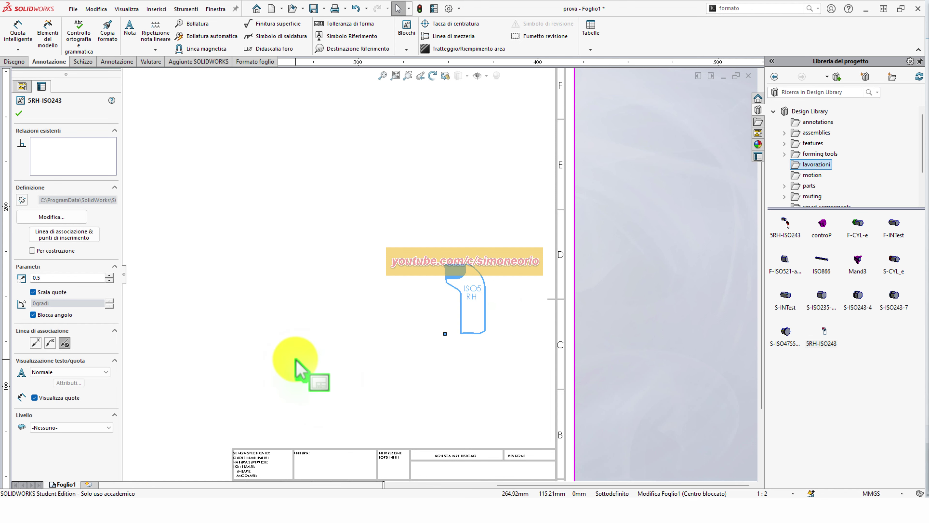
Step: Keep the block at scale 0.5 and 0°, lock its angle, and confirm
scroll(112, 278, up, 1)
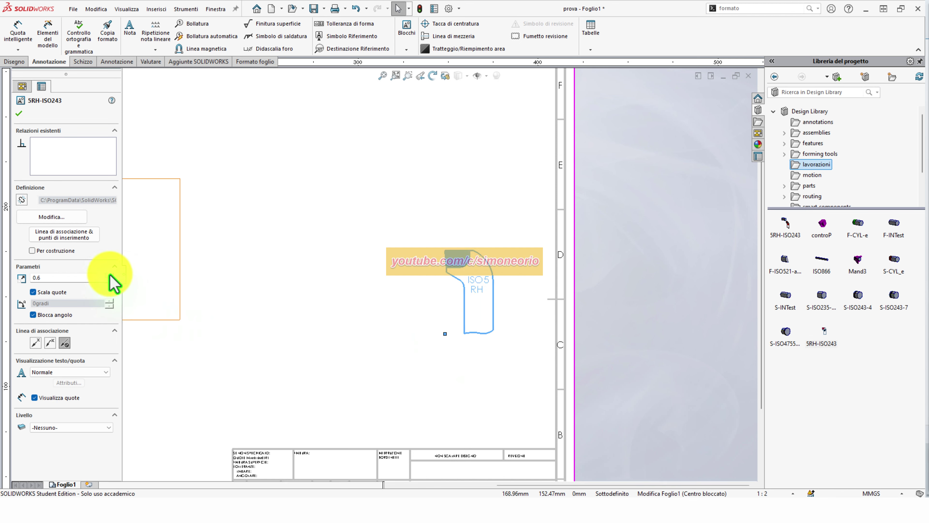
scroll(112, 278, up, 3)
scroll(115, 291, down, 1)
scroll(114, 291, down, 2)
scroll(114, 291, down, 1)
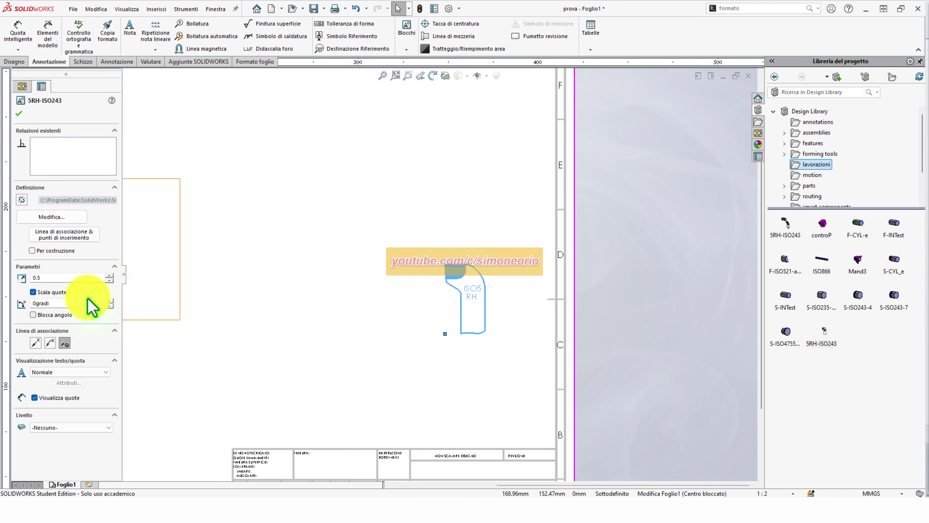
scroll(109, 302, up, 1)
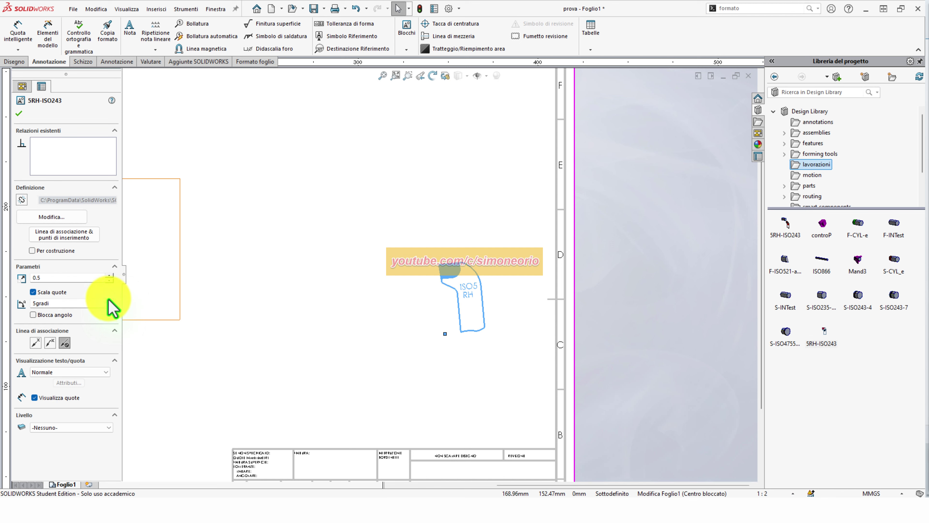
scroll(109, 304, up, 1)
scroll(110, 306, up, 1)
scroll(109, 307, down, 1)
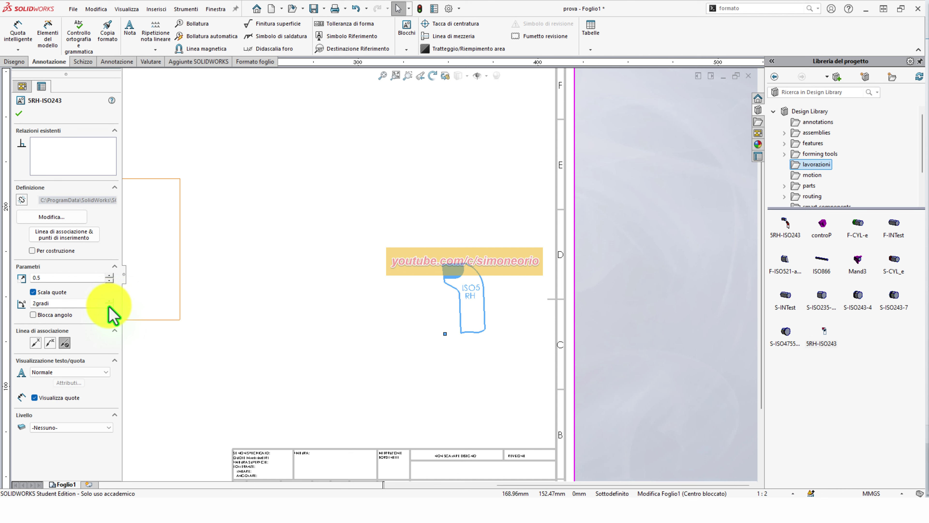
scroll(109, 307, down, 1)
scroll(108, 307, down, 1)
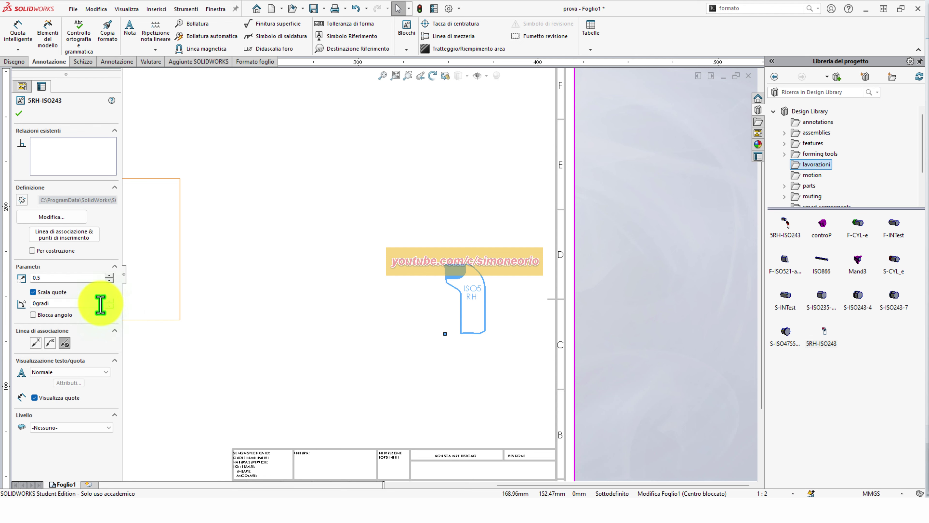
click(33, 314)
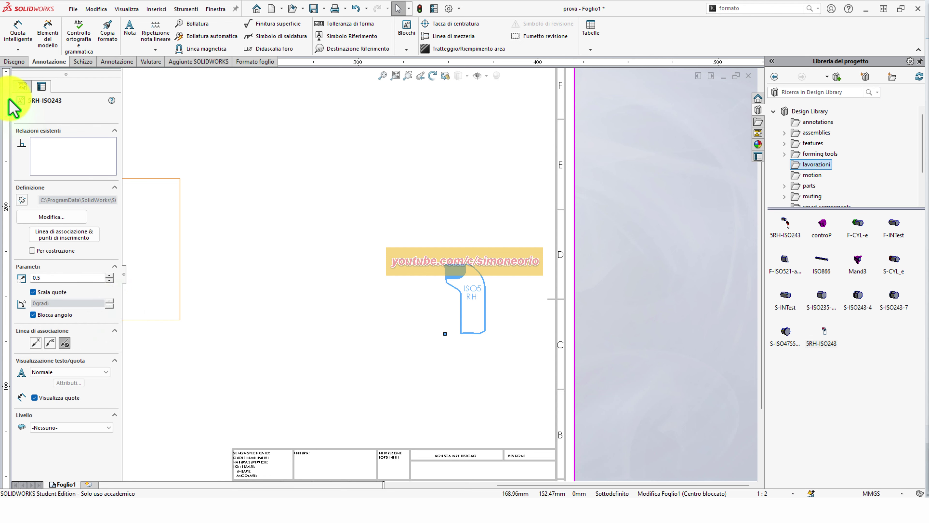
click(18, 113)
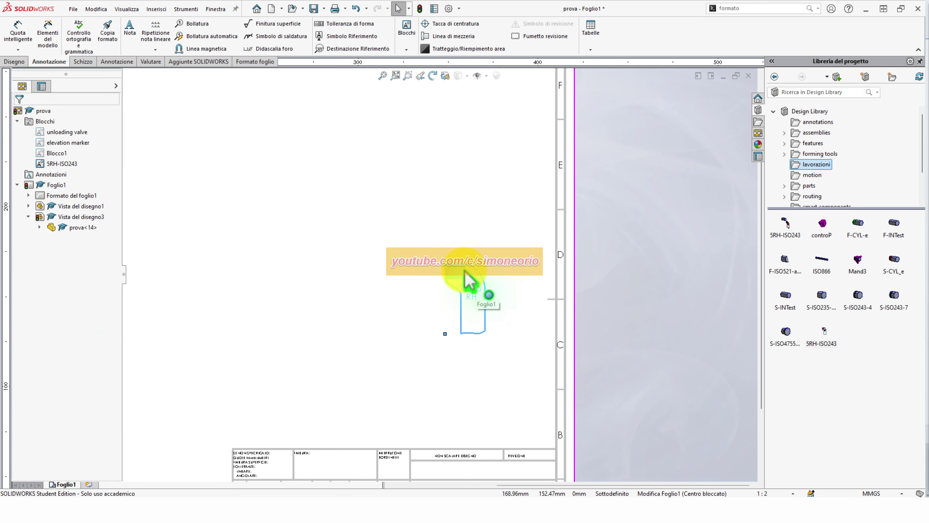
Step: Drag the 5RH-ISO243 block to sit right of the upper ISO5 RH tool view
click(467, 279)
drag(447, 279, 269, 176)
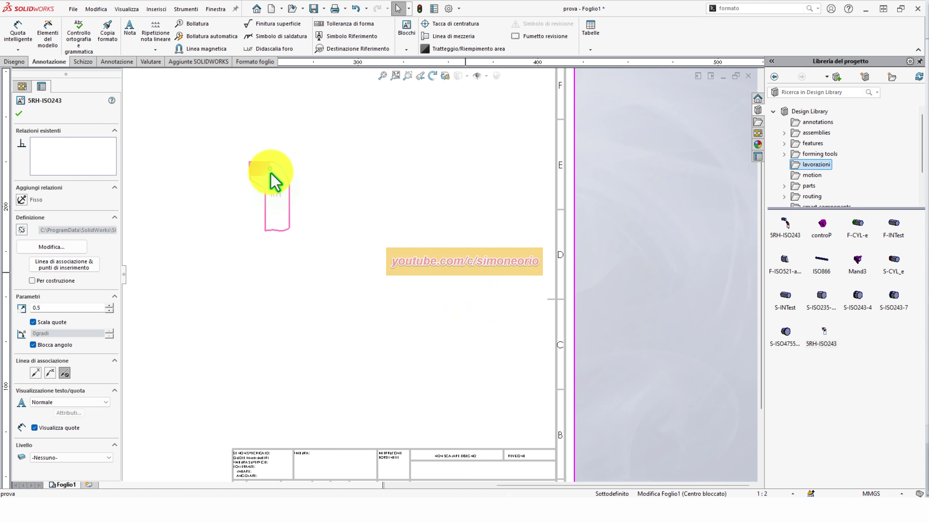
scroll(301, 218, down, 2)
scroll(290, 224, down, 2)
scroll(402, 241, down, 2)
mouse_move(291, 224)
mouse_down()
mouse_move(402, 241)
mouse_move(394, 199)
mouse_move(346, 238)
mouse_move(201, 270)
mouse_move(208, 247)
mouse_move(357, 273)
mouse_move(348, 265)
mouse_move(477, 303)
mouse_move(596, 308)
mouse_up()
click(404, 298)
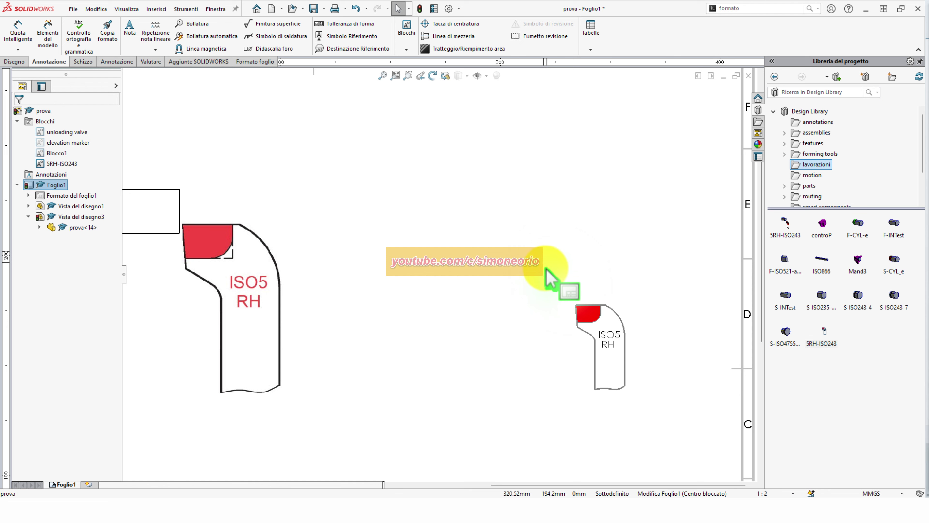
drag(547, 271, 499, 390)
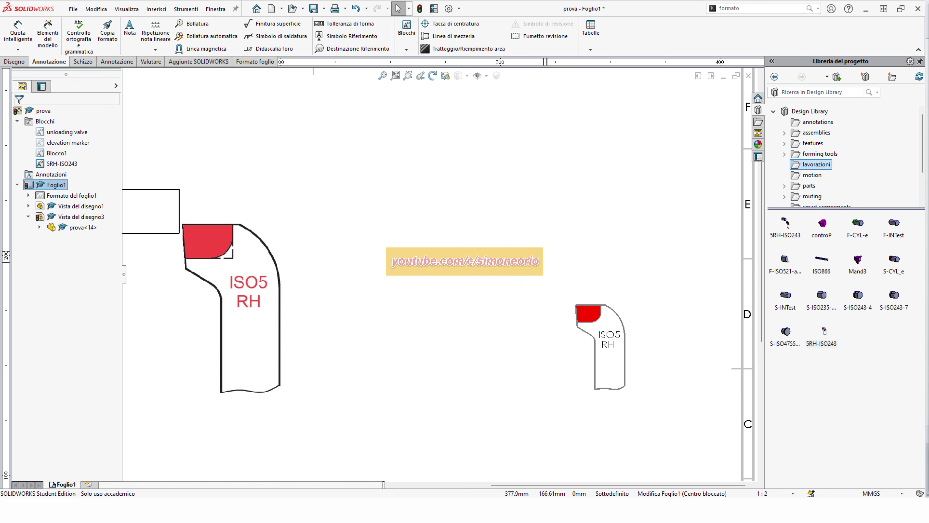
scroll(500, 389, up, 3)
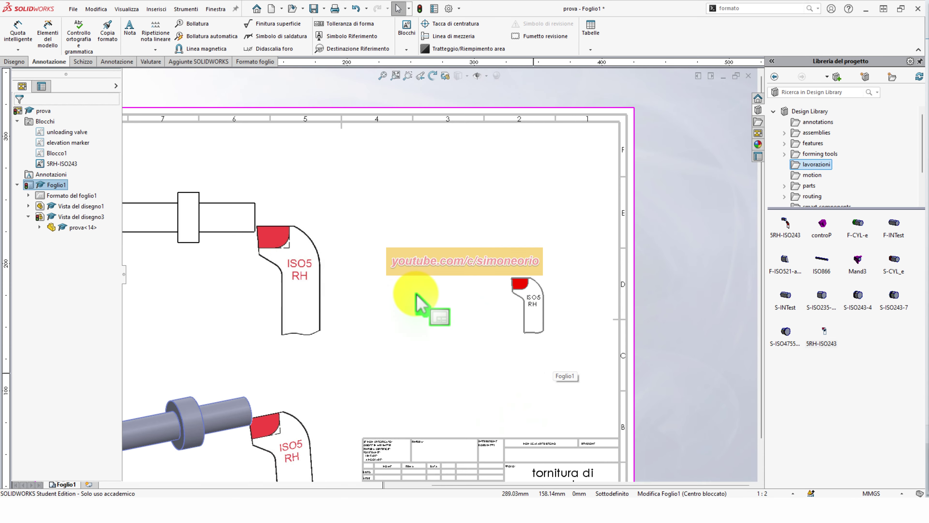
mouse_move(499, 390)
mouse_down()
mouse_move(404, 395)
mouse_move(394, 462)
mouse_up()
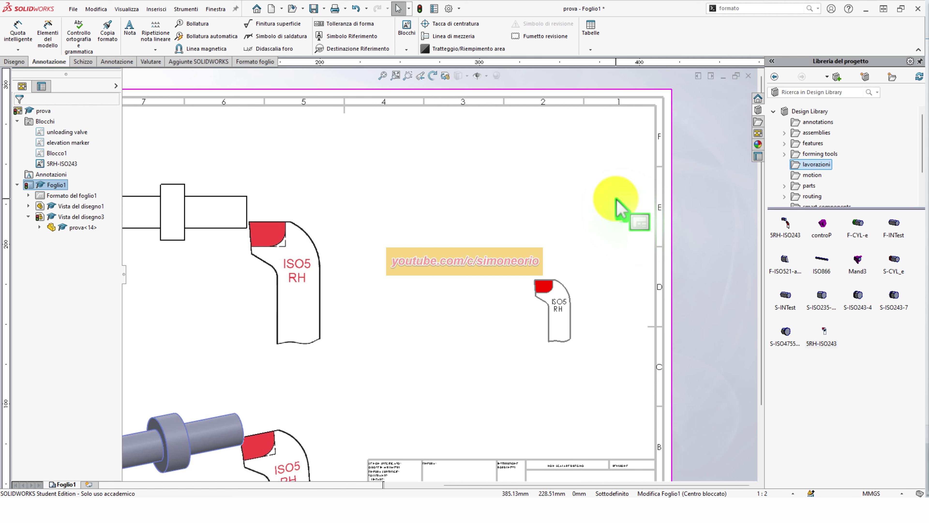
scroll(439, 234, up, 1)
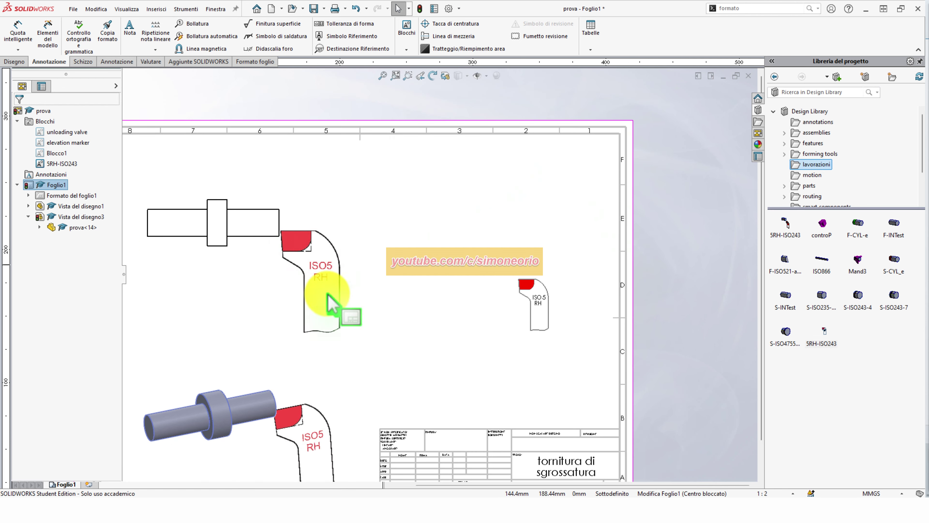
scroll(439, 273, up, 1)
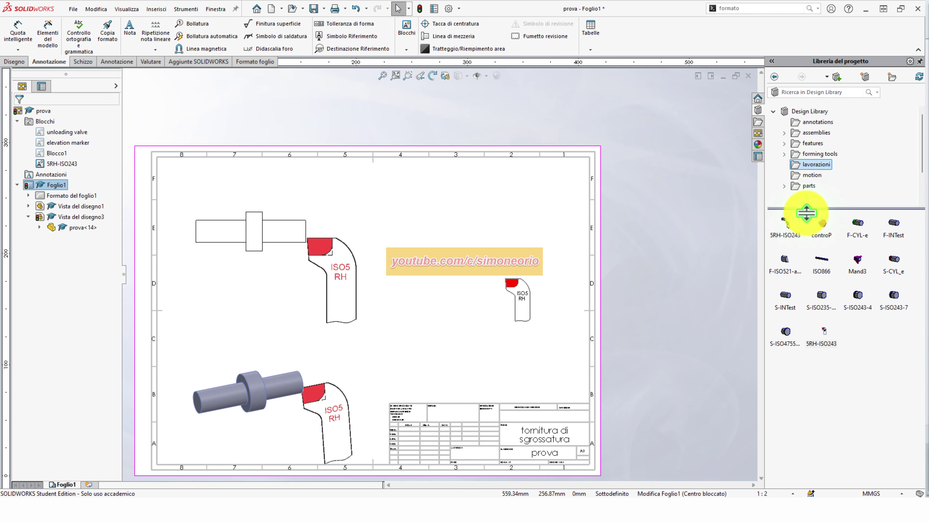
drag(822, 224, 301, 235)
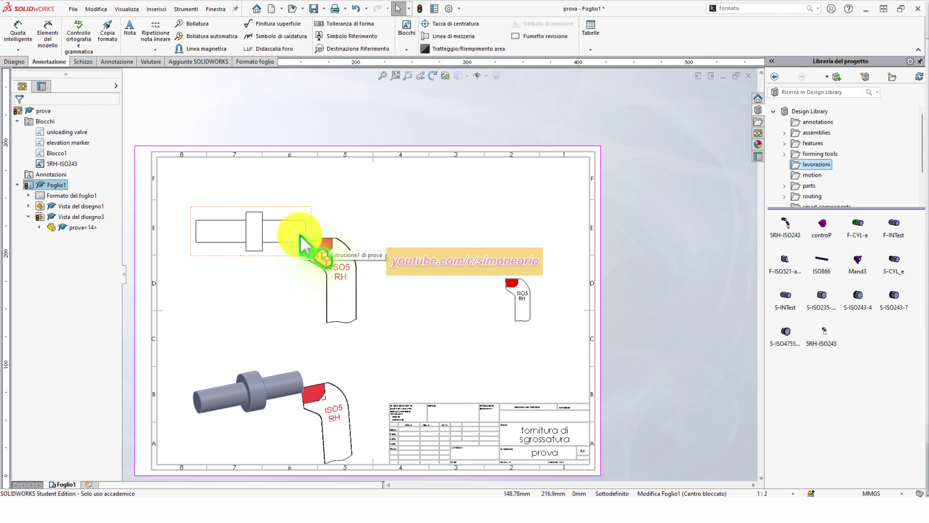